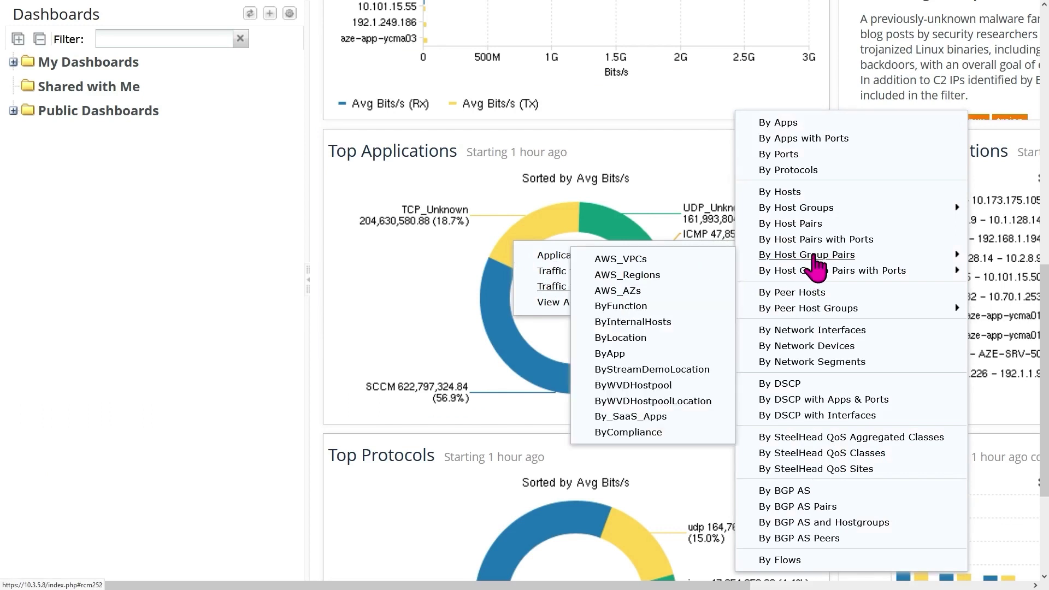
Drill into TCP_Unknown traffic between us-east-1 and us-west-2 by host pairs with ports
click(815, 240)
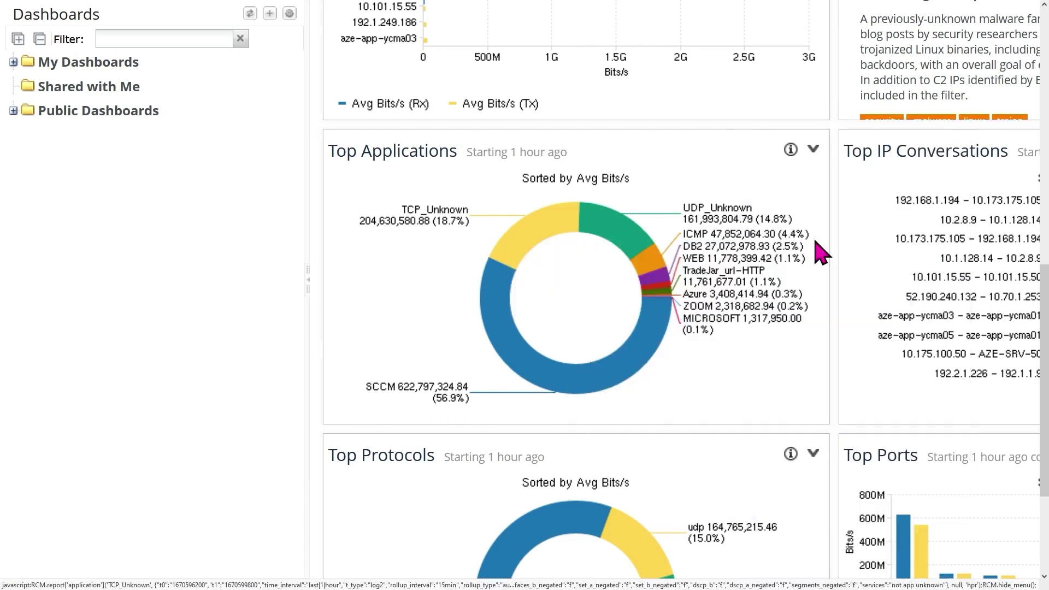
scroll(833, 244, down, 3)
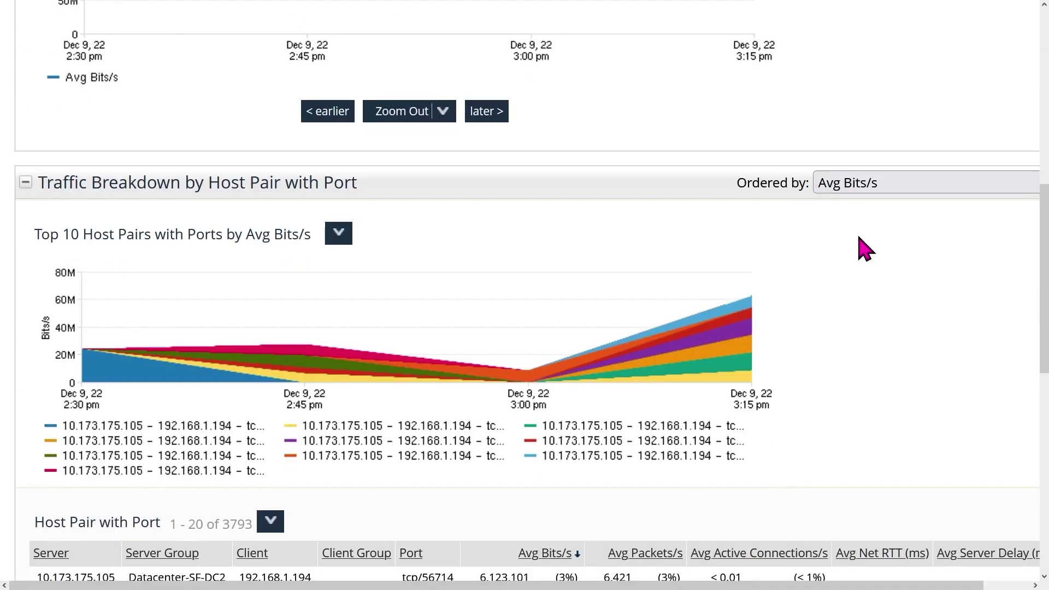
scroll(864, 248, down, 3)
scroll(864, 248, down, 2)
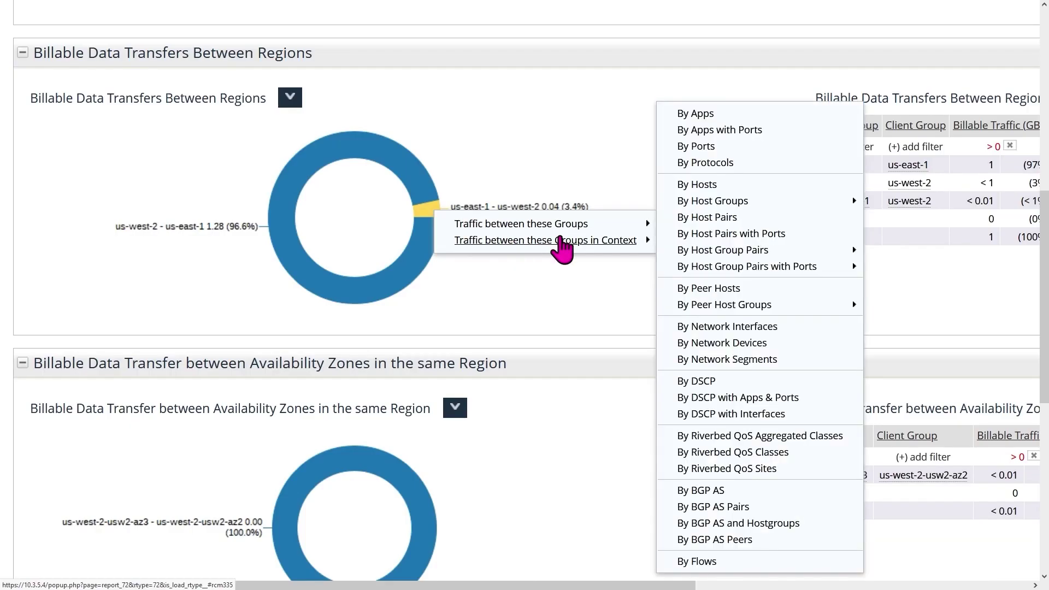
List host pairs, then move OthersUngrouped right and the second us-west-2 VPC to the top right
click(718, 235)
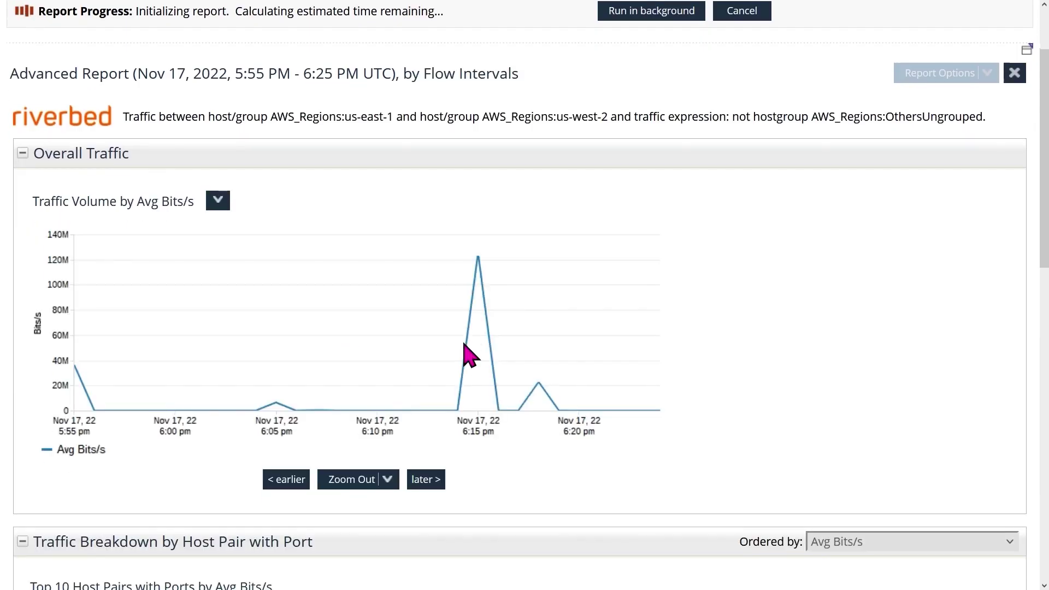
scroll(467, 353, down, 3)
scroll(668, 363, down, 1)
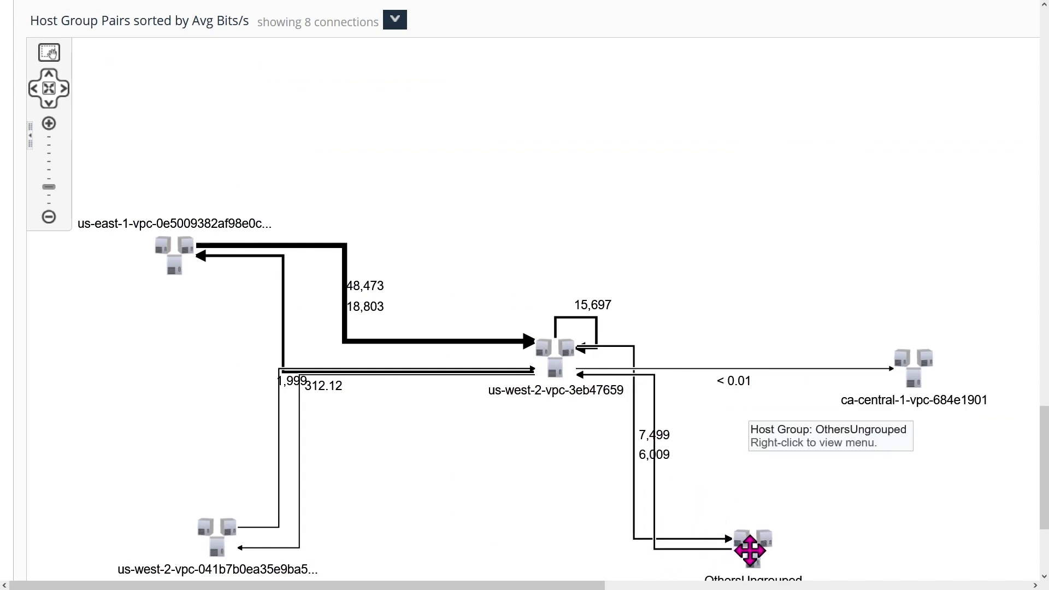
drag(656, 541, 807, 520)
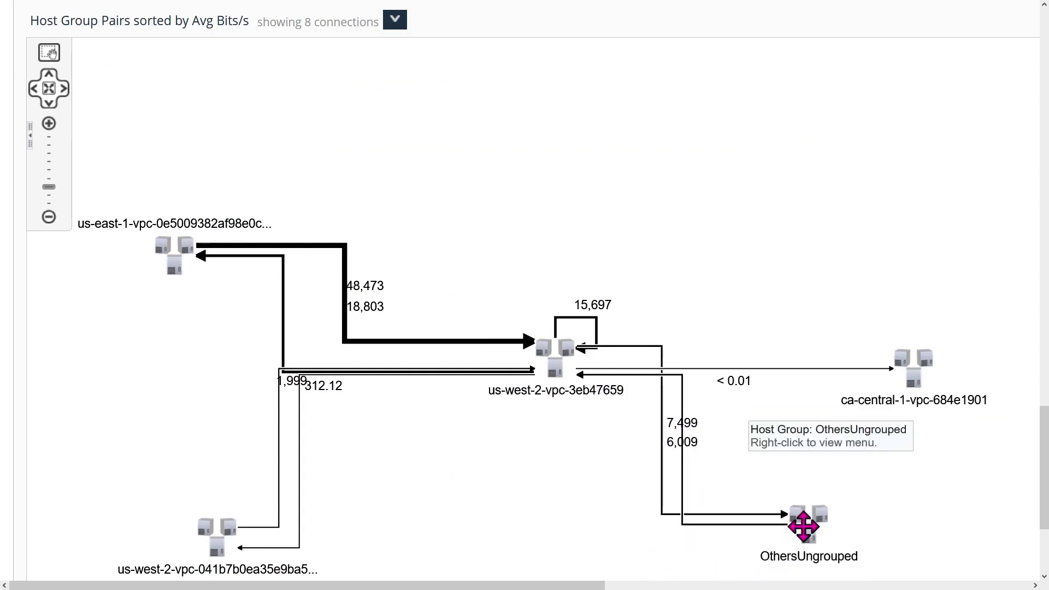
mouse_move(217, 531)
mouse_down()
mouse_move(609, 168)
mouse_move(819, 112)
mouse_move(852, 145)
mouse_up()
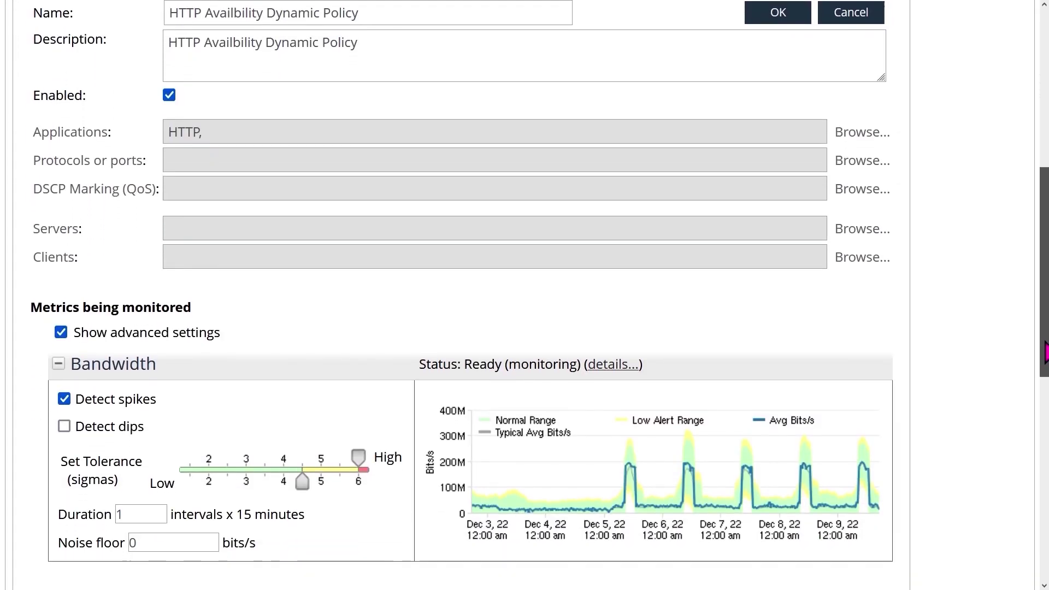
drag(1044, 353, 1044, 540)
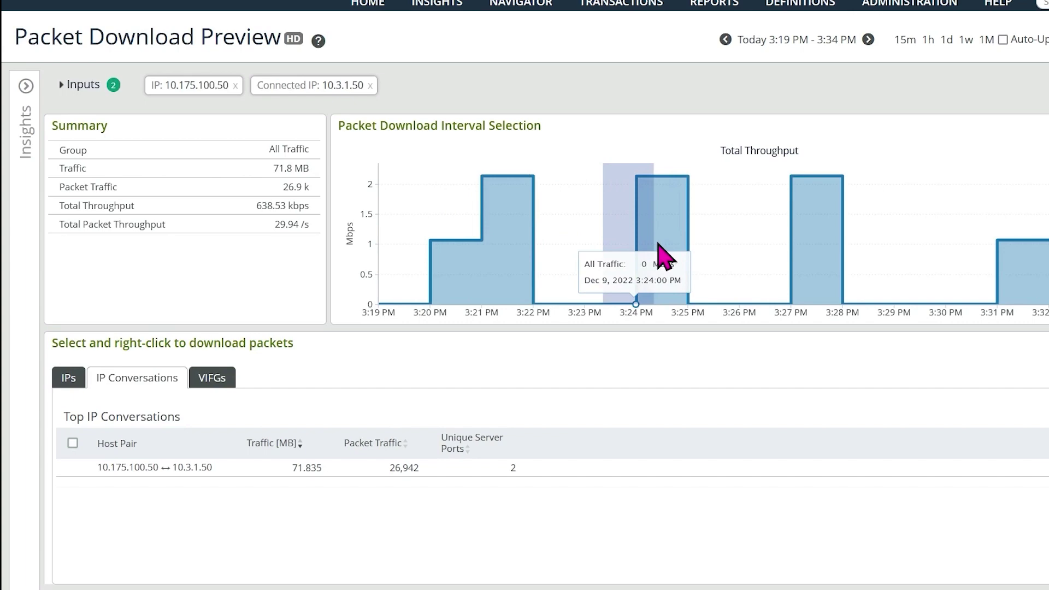
Download packets for the 10.175.100.50 ↔ 10.3.1.50 conversation between 3:23 and 3:26 PM
drag(586, 246, 738, 262)
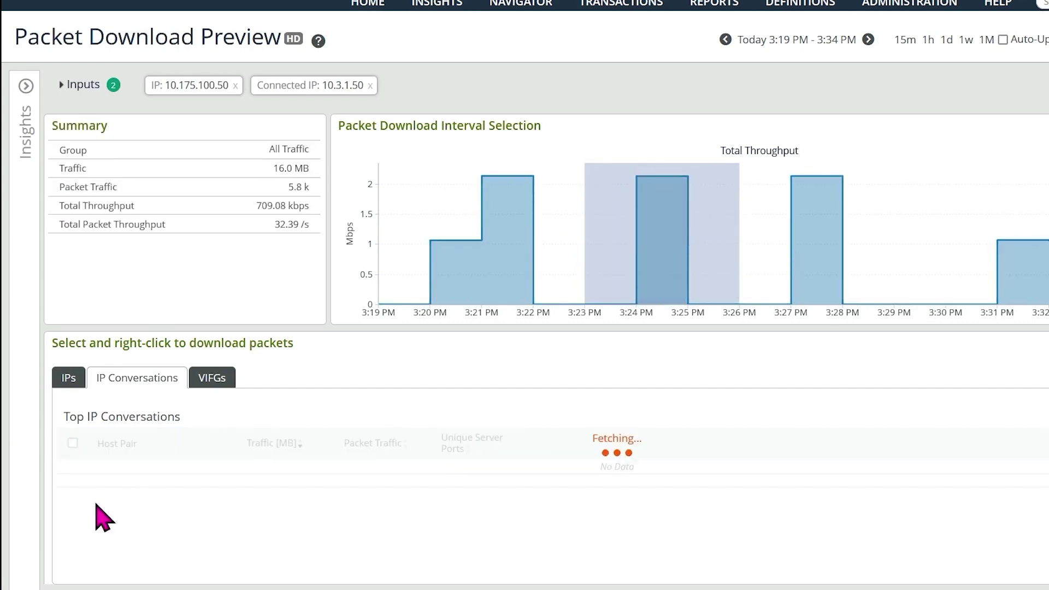
click(72, 467)
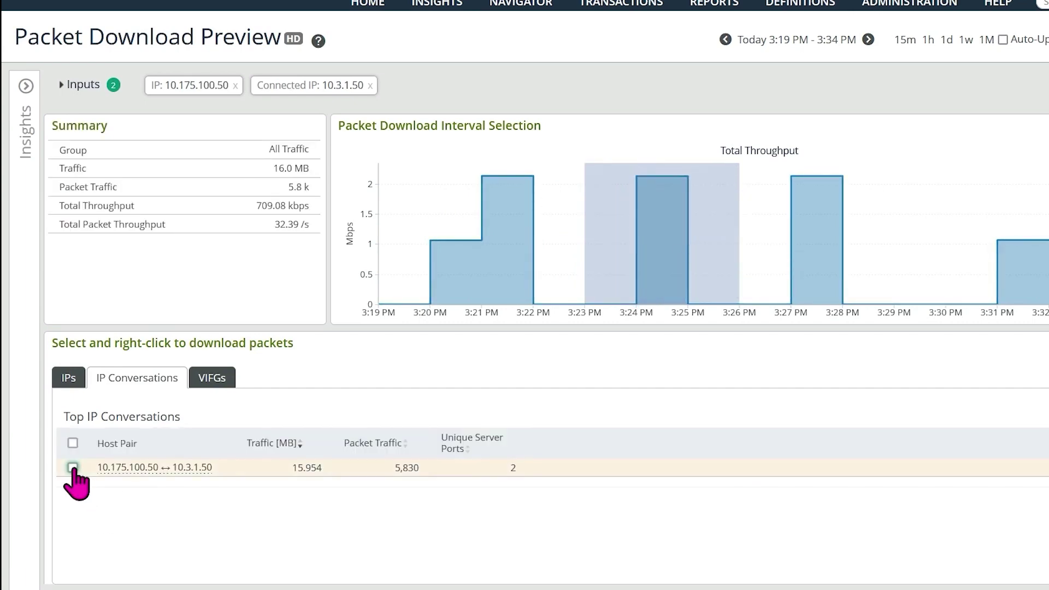
right_click(150, 472)
click(209, 449)
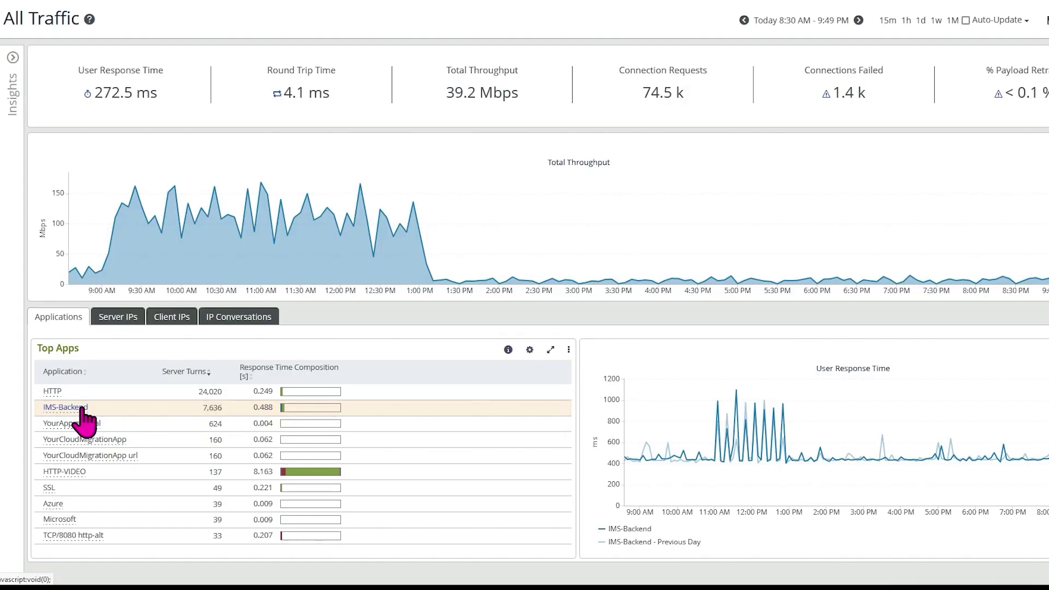
right_click(68, 407)
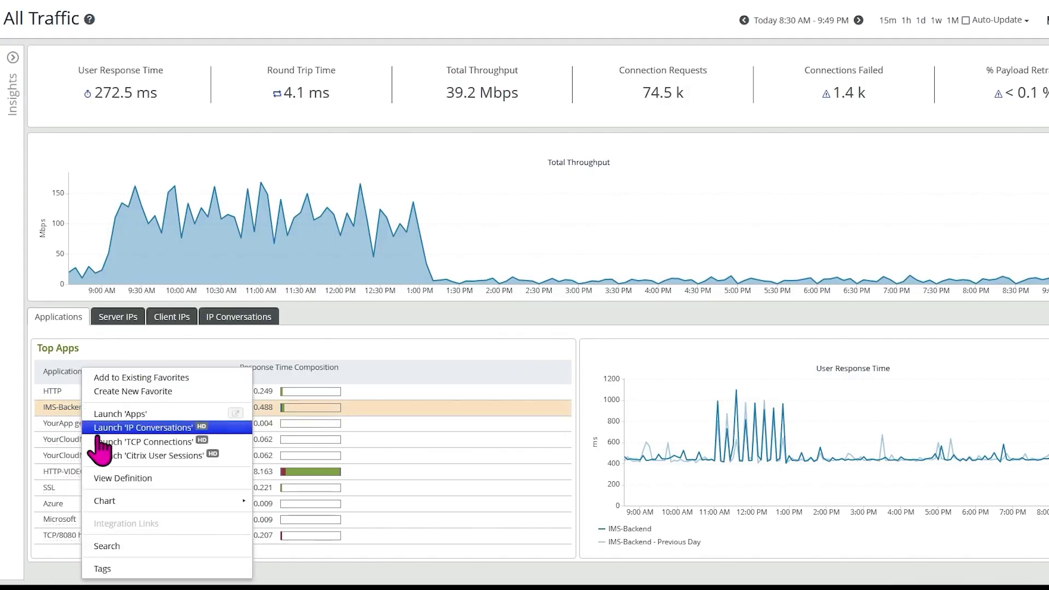
mouse_move(105, 501)
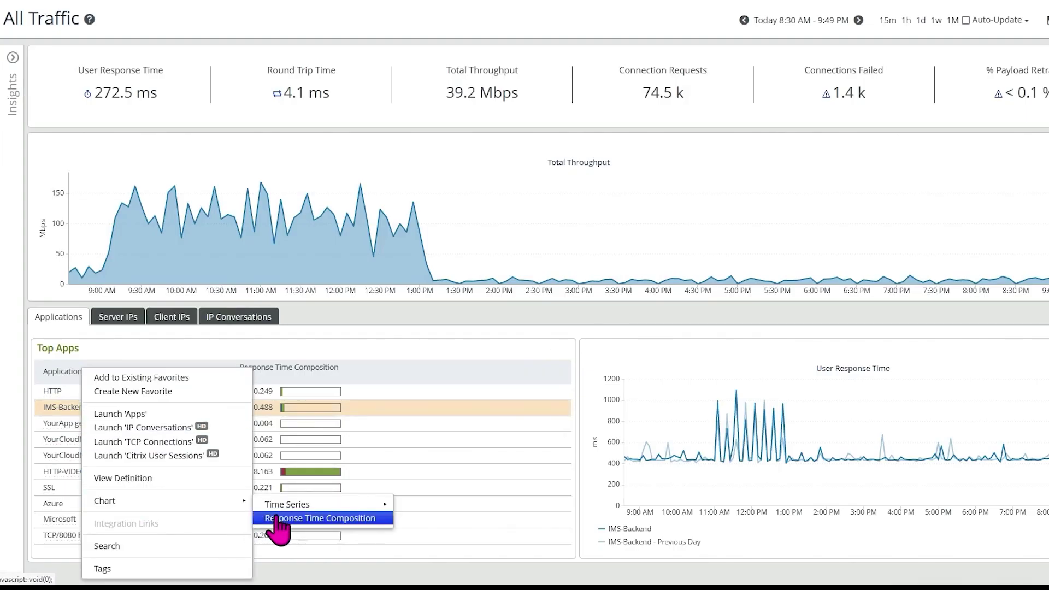
Plot the Response Time Composition chart for the IMS-Backend app
click(283, 518)
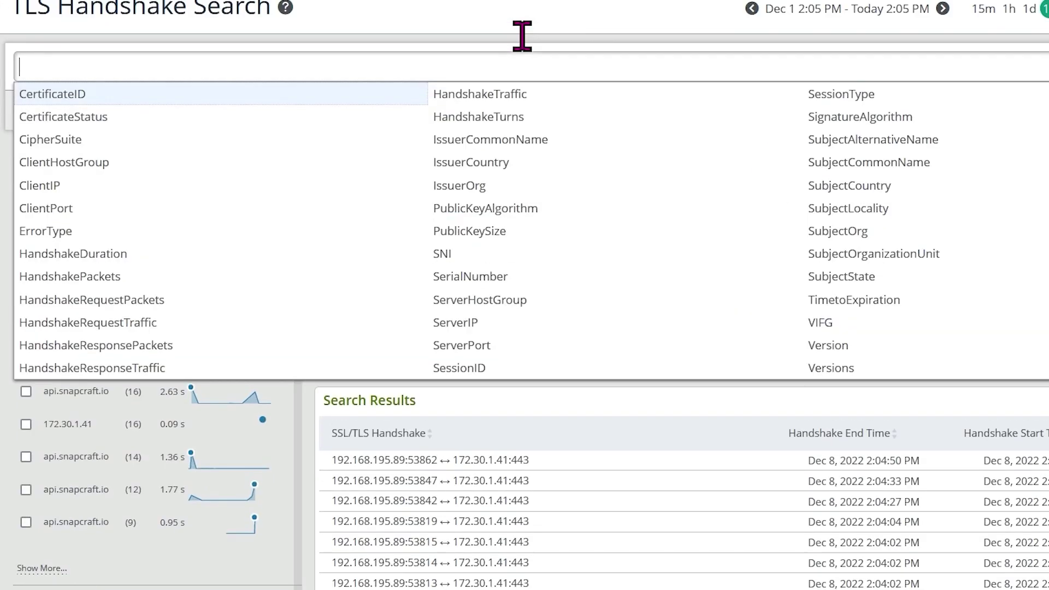
Filter TLS handshakes to CertificateStatus equals EXPIRED, then open DNS Transaction Search
click(516, 37)
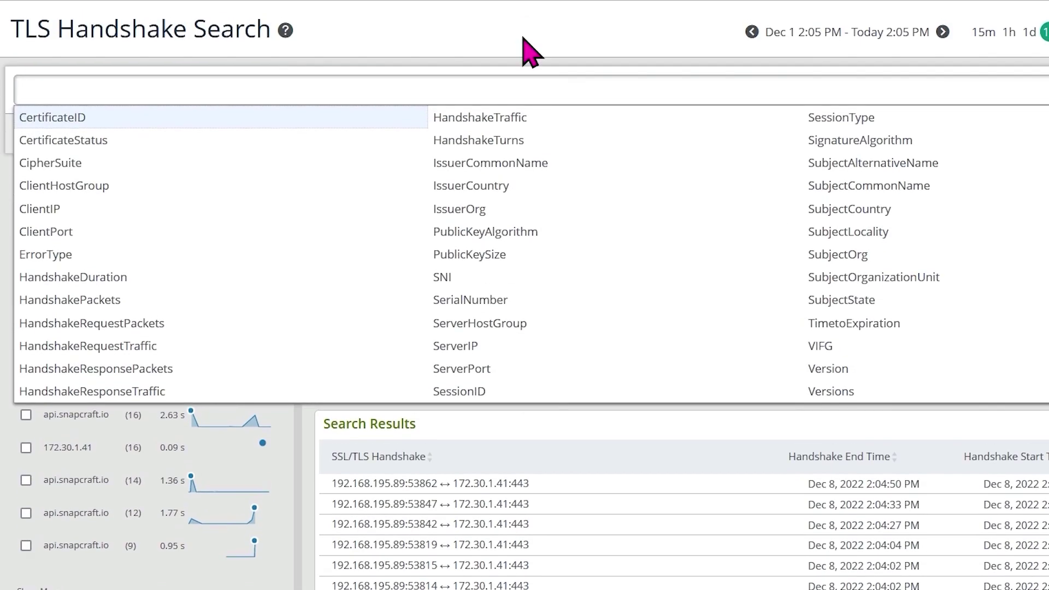
click(63, 139)
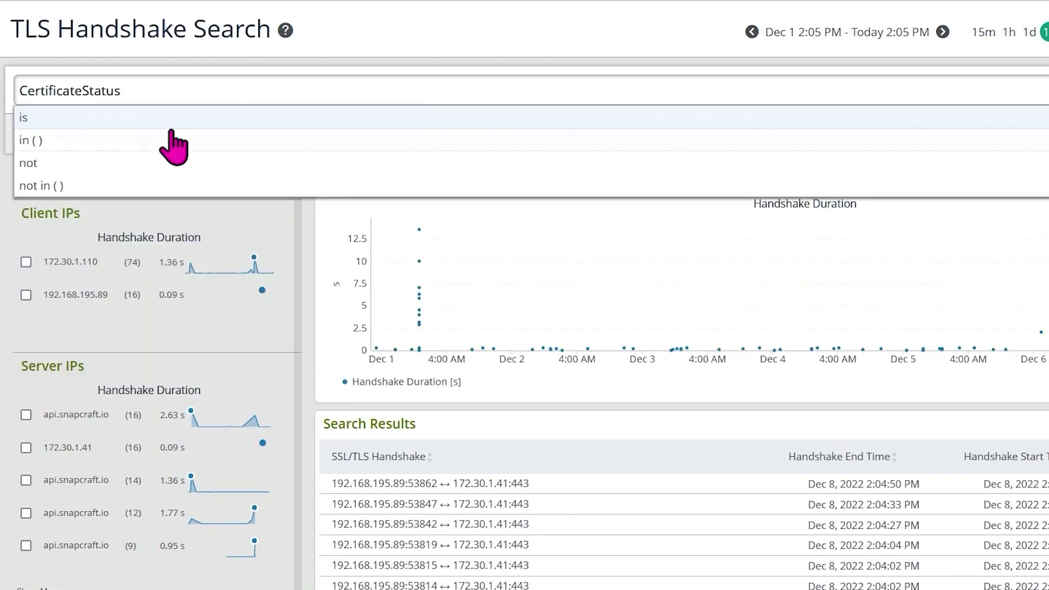
click(25, 114)
click(41, 114)
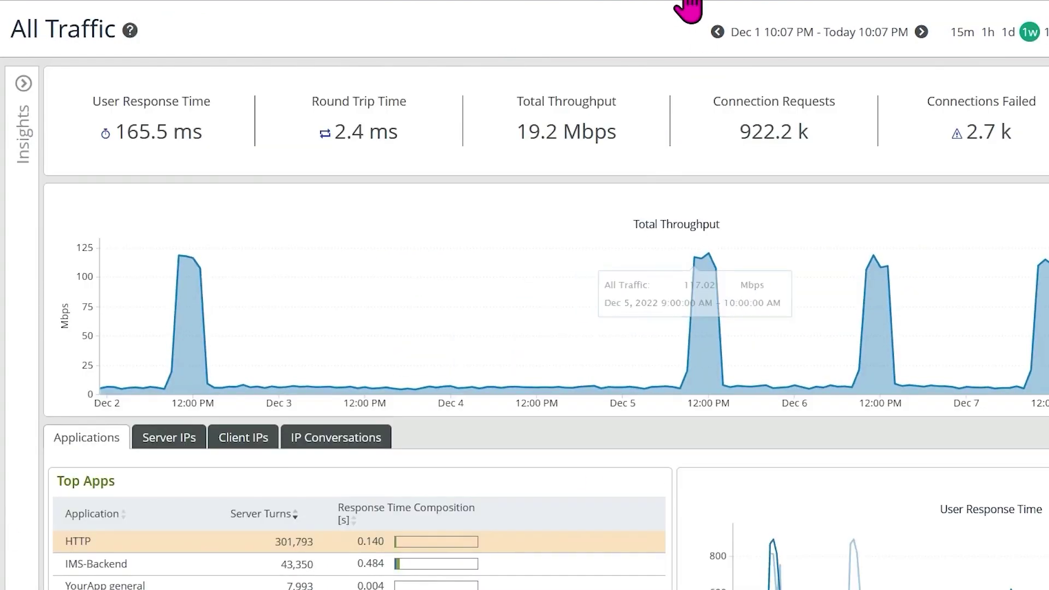
click(700, 13)
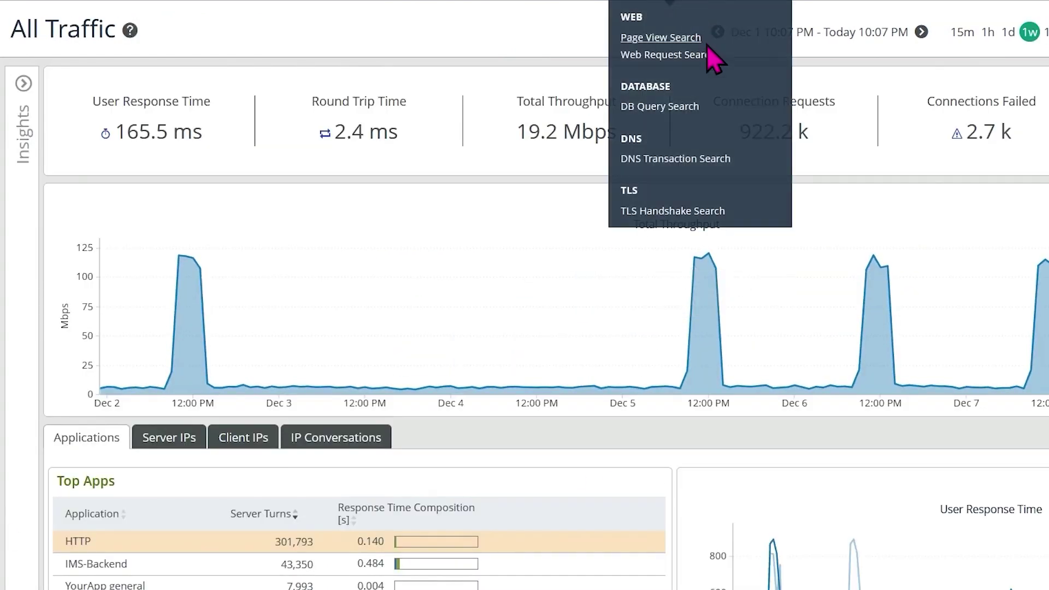
click(700, 159)
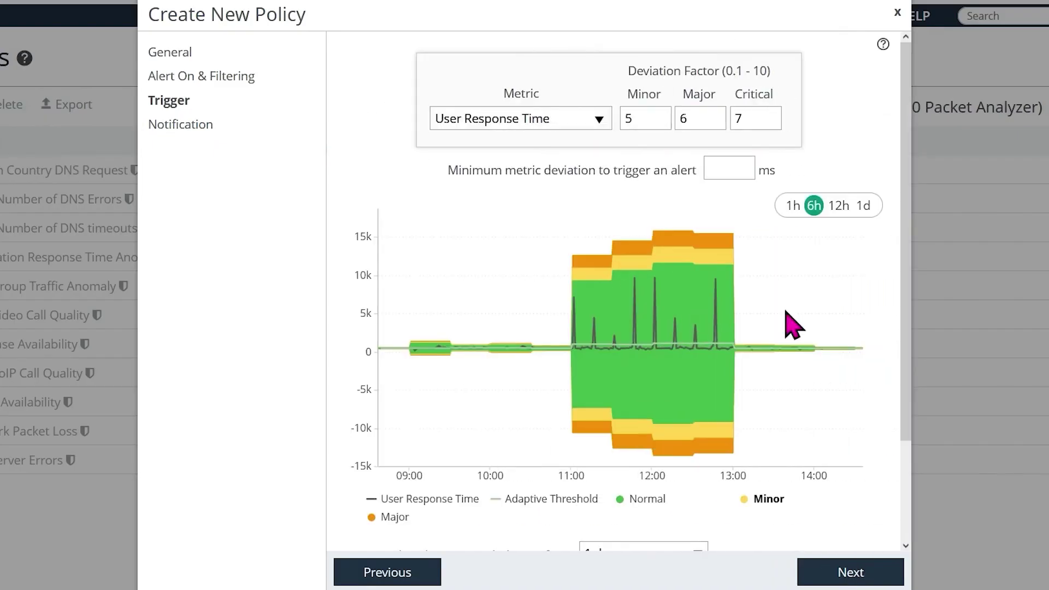
Preview the trigger threshold over 1h and 6h, then open access point 4004034's Active Clients chart
click(801, 209)
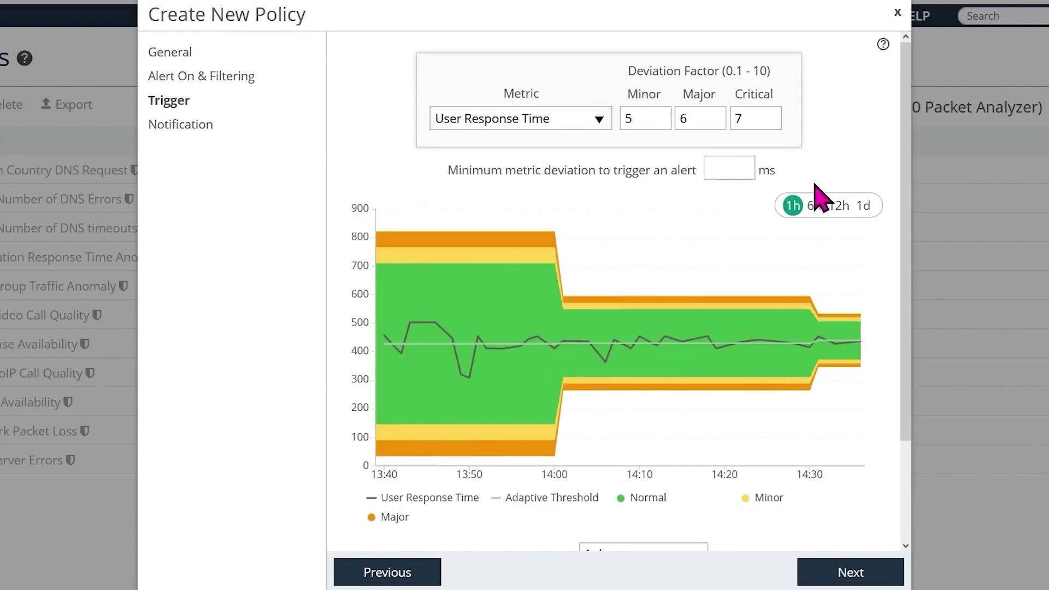
click(813, 206)
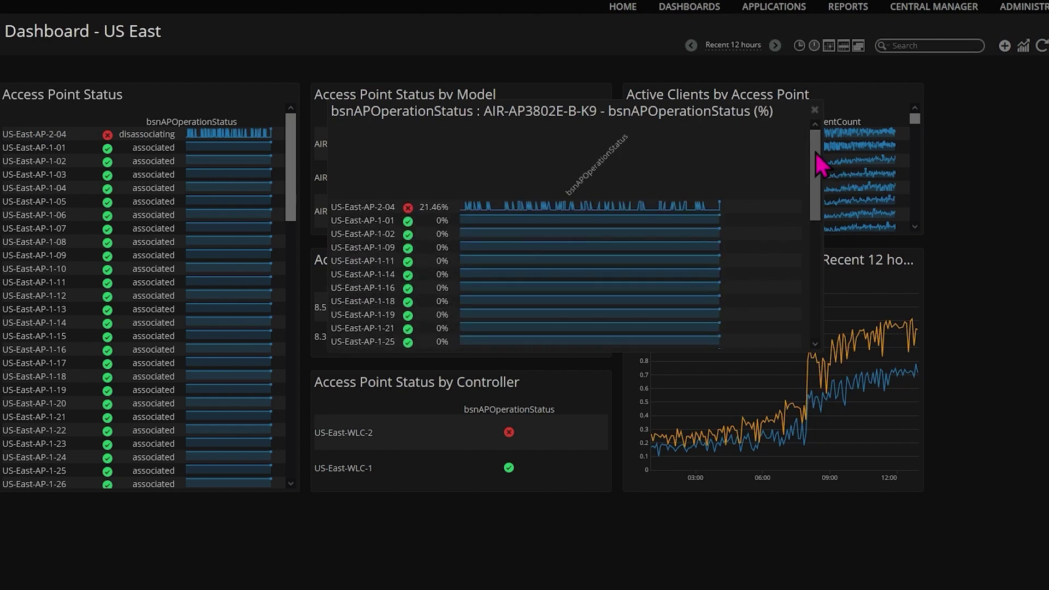
click(814, 109)
click(792, 137)
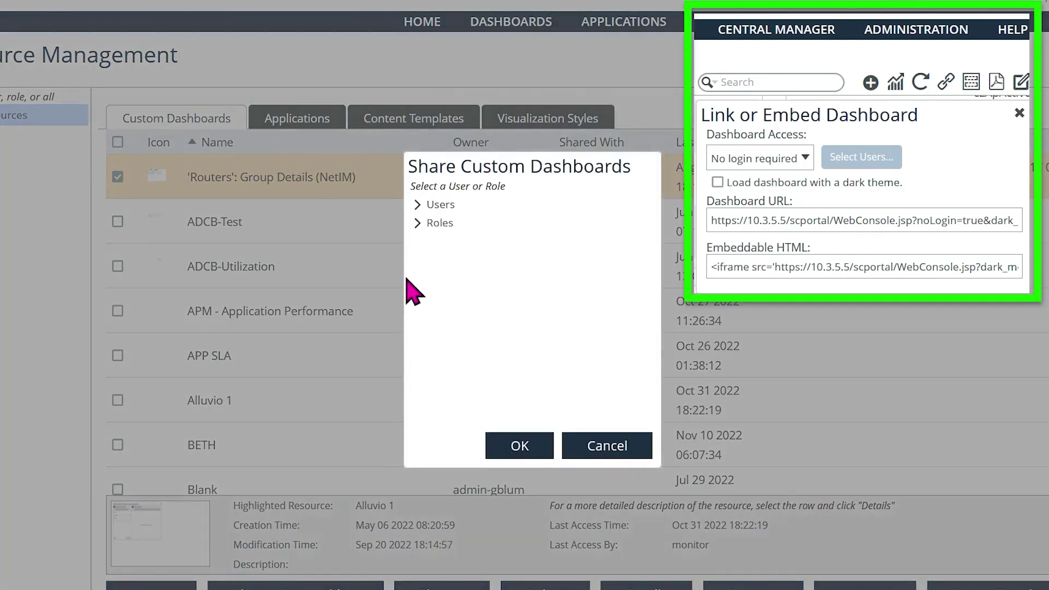
Expand the Roles list to share the Routers dashboard with SteelDemo
click(418, 223)
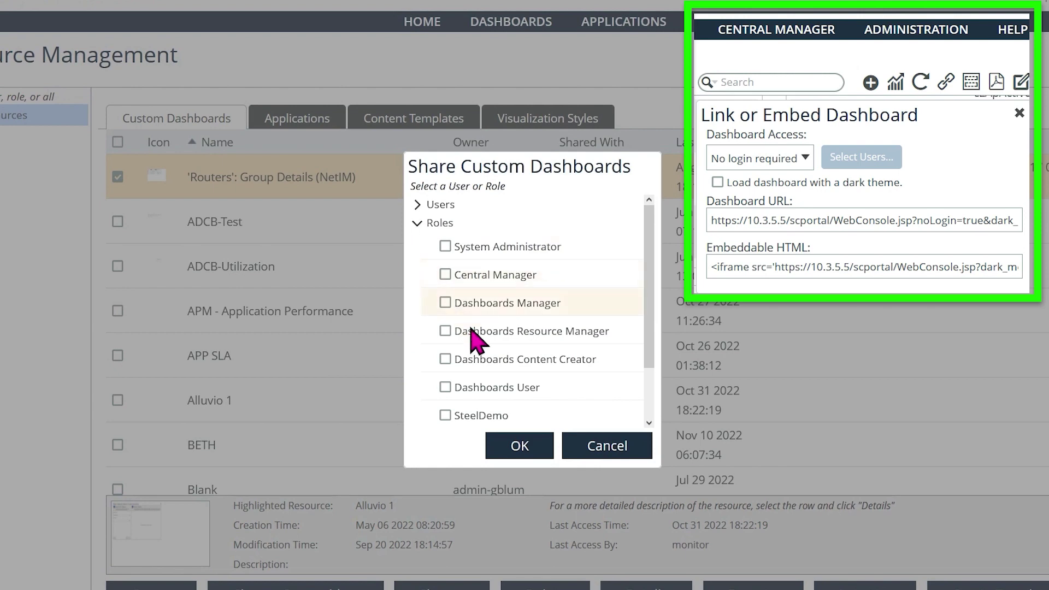
scroll(488, 353, down, 1)
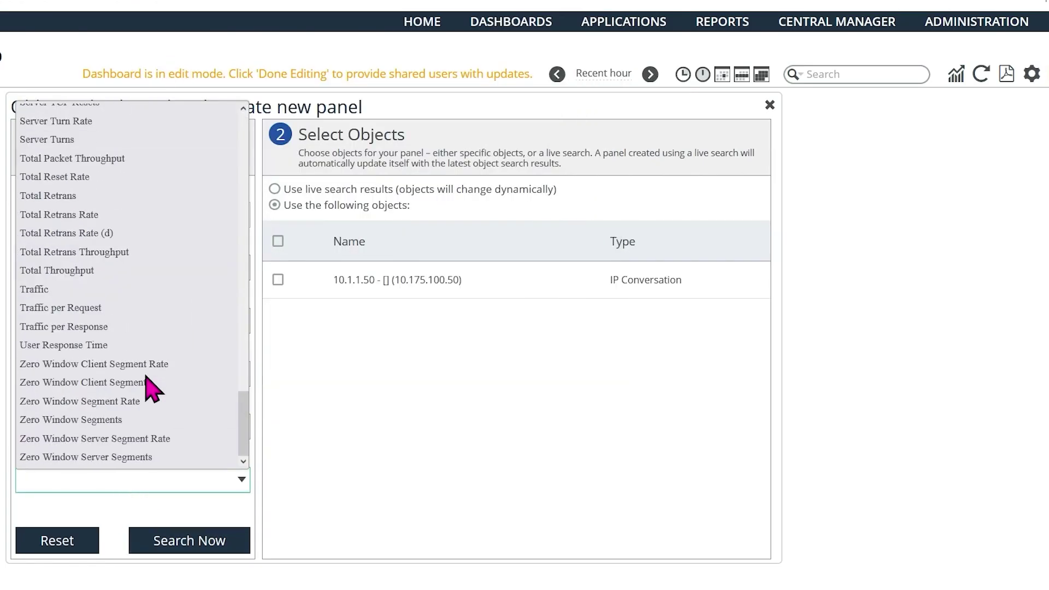
scroll(139, 278, up, 4)
scroll(139, 279, up, 4)
scroll(139, 279, up, 4)
scroll(139, 279, down, 8)
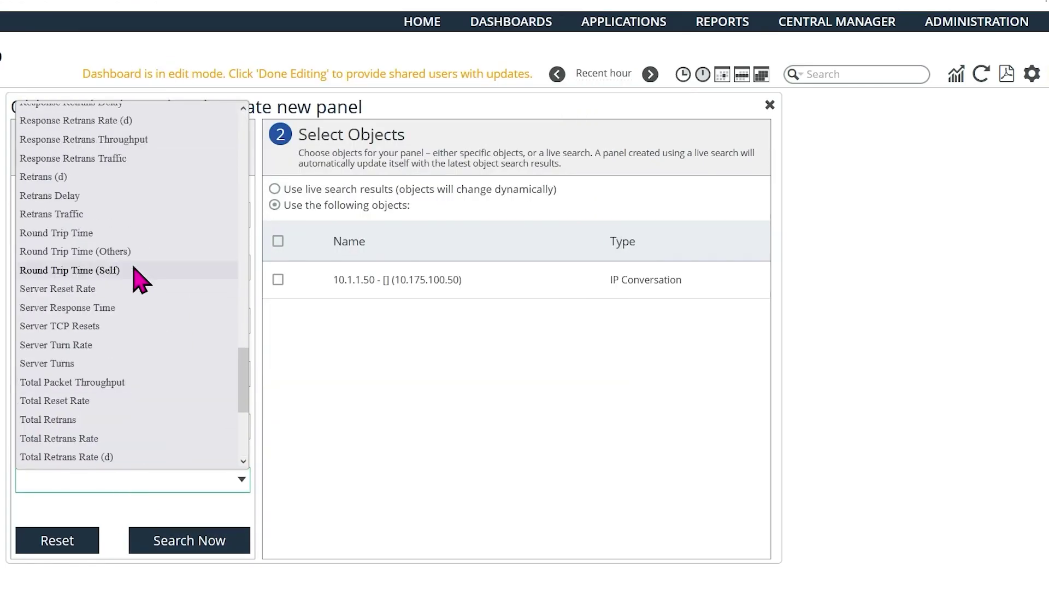
scroll(139, 278, down, 3)
Find the top 10 IP conversations by Server Response Time, then open DB Server Group Details
click(68, 307)
click(188, 540)
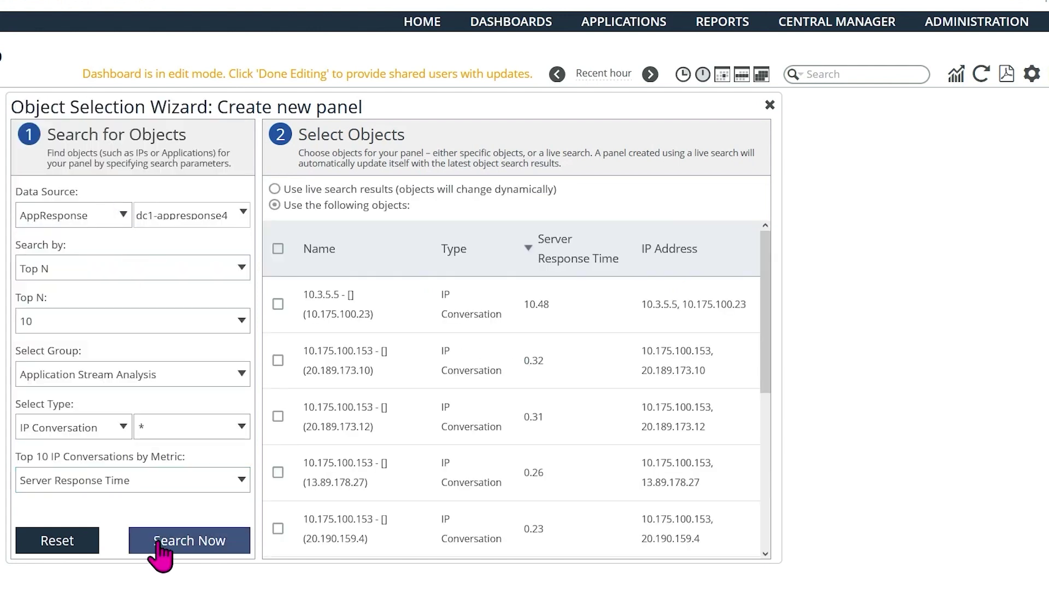
drag(943, 344, 952, 490)
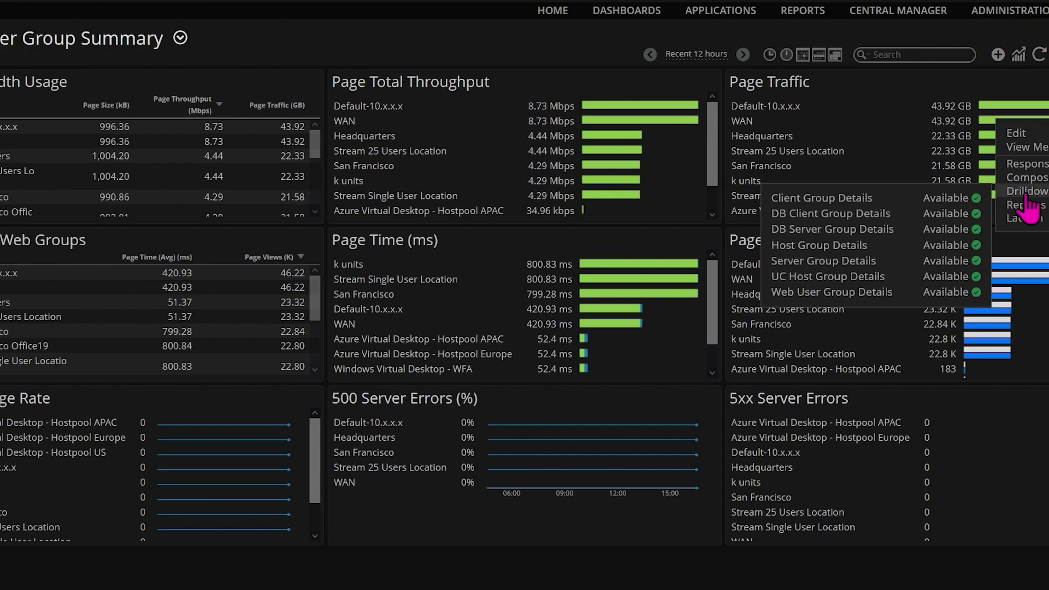
click(828, 245)
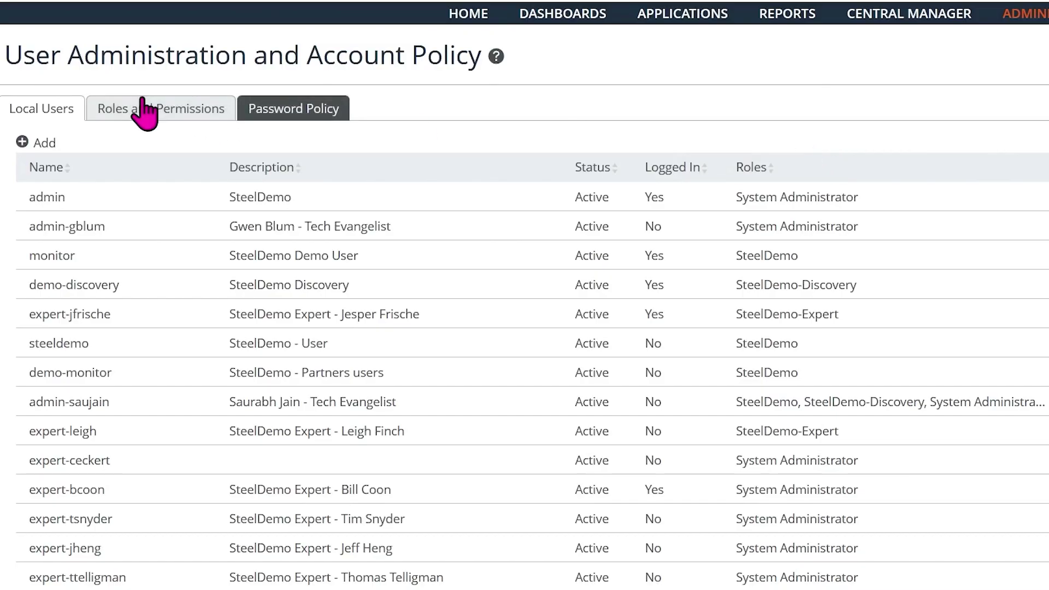
Switch to the Roles and Permissions tab to review each role's description and permissions
click(145, 109)
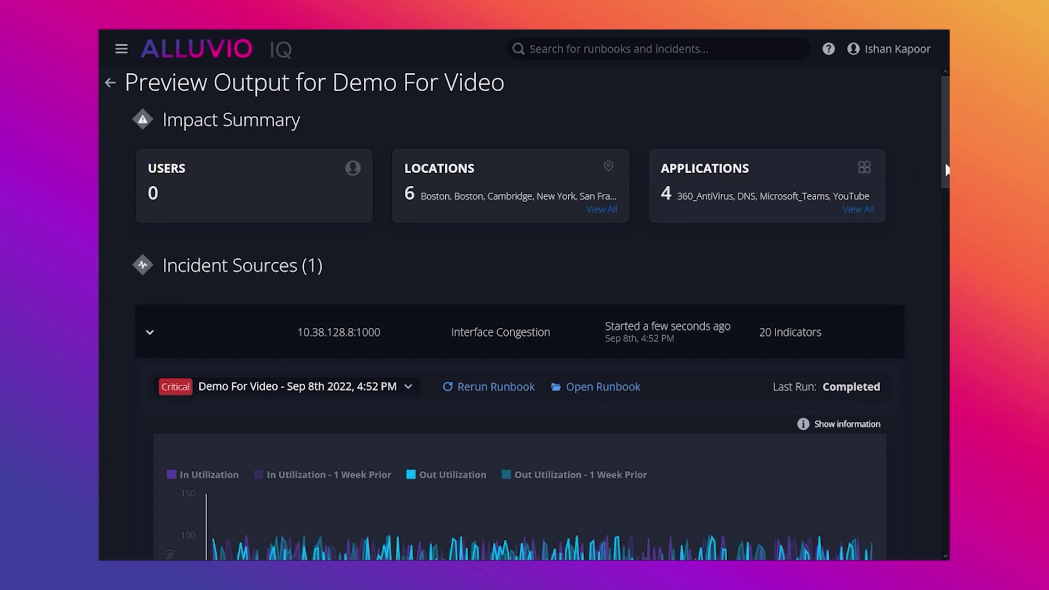
drag(944, 161, 944, 340)
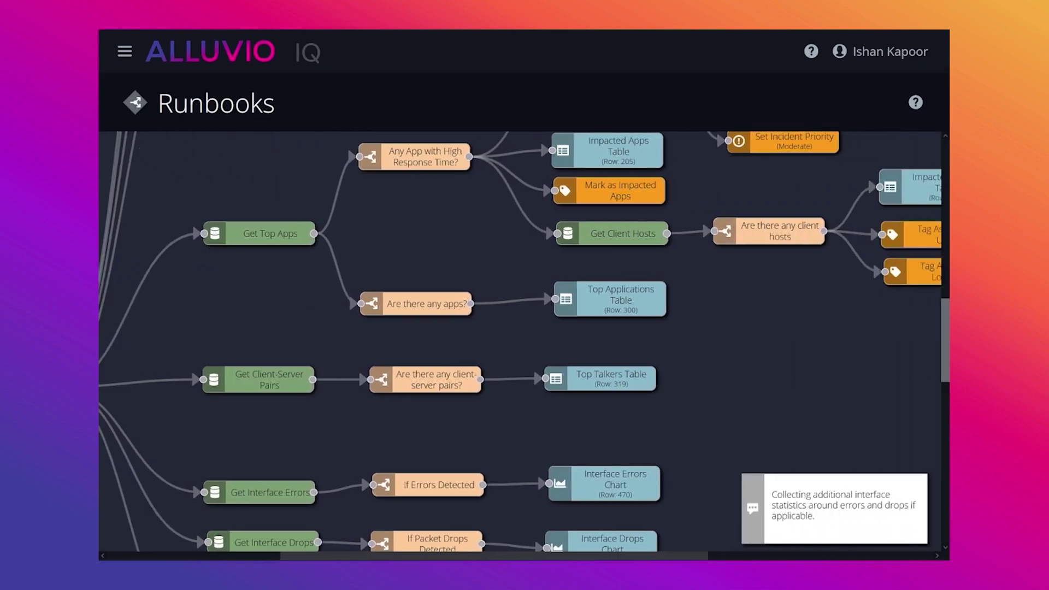
Pan the runbook canvas to reveal interface status, usage, priority and client-host branches
drag(635, 534, 478, 534)
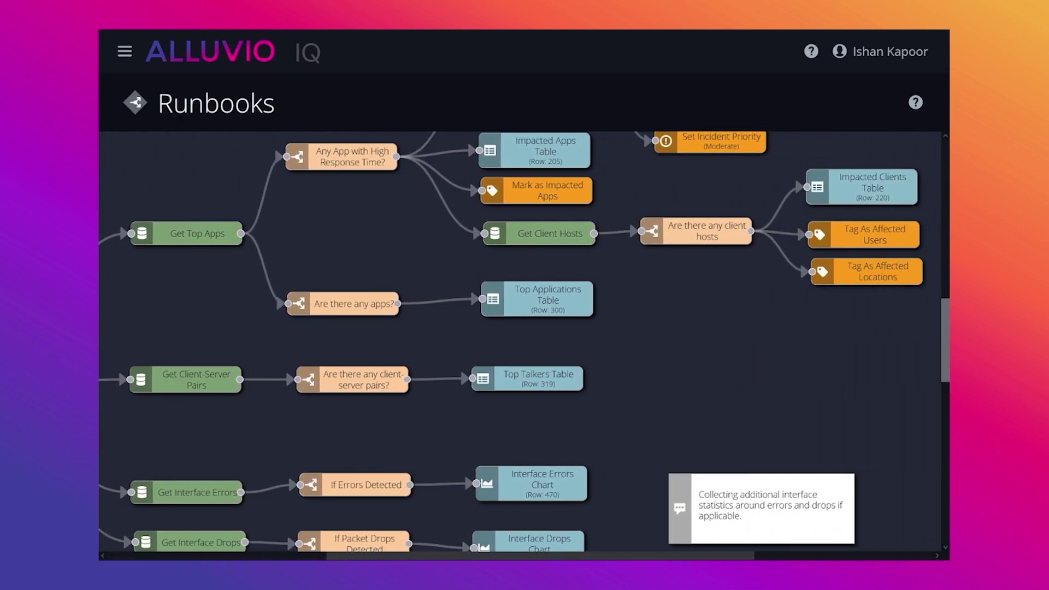
scroll(486, 384, up, 5)
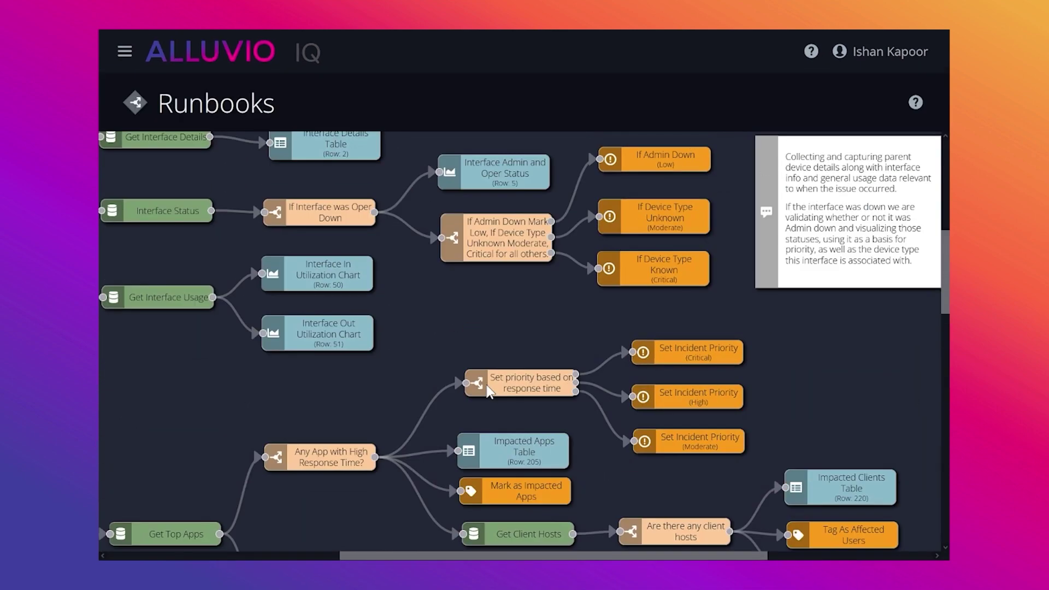